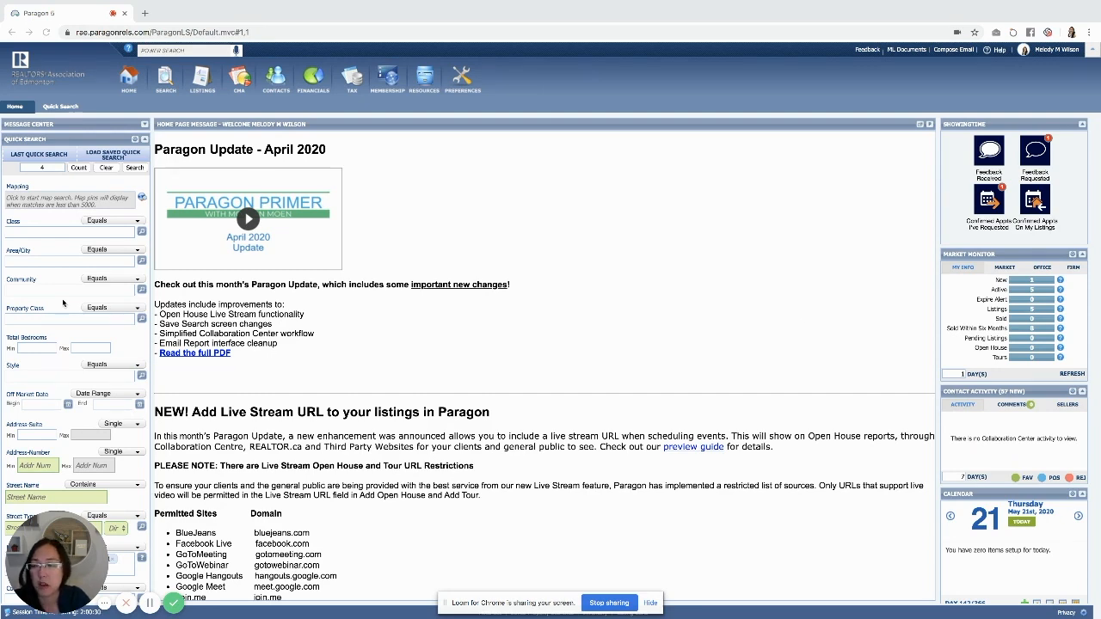
Run the quick search for the four entered listing IDs
scroll(62, 303, down, 3)
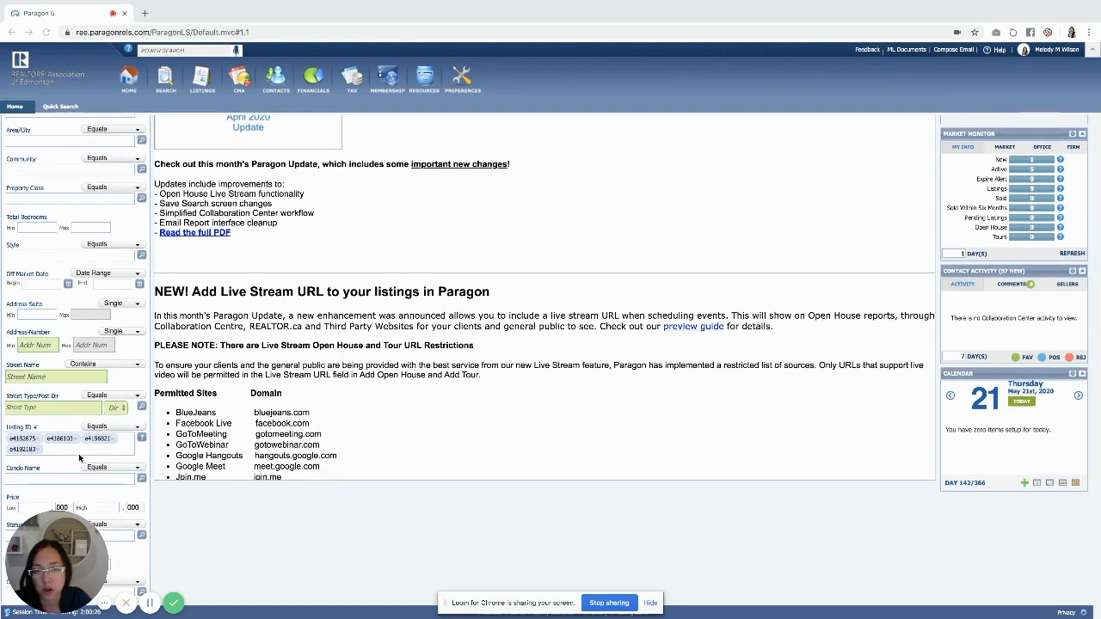
scroll(142, 527, down, 1)
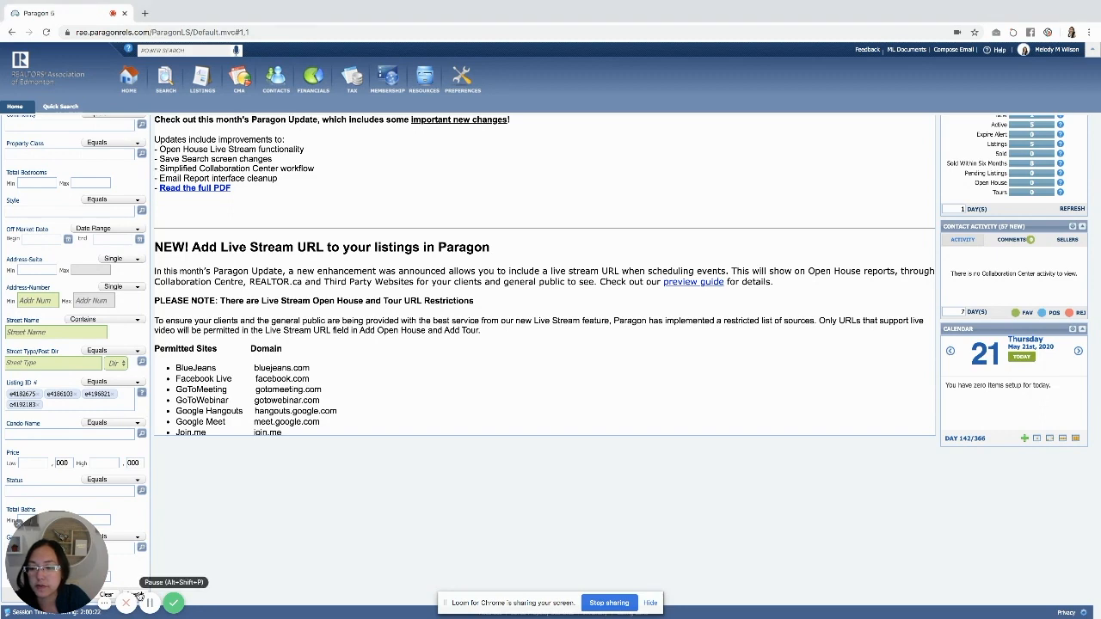
click(136, 596)
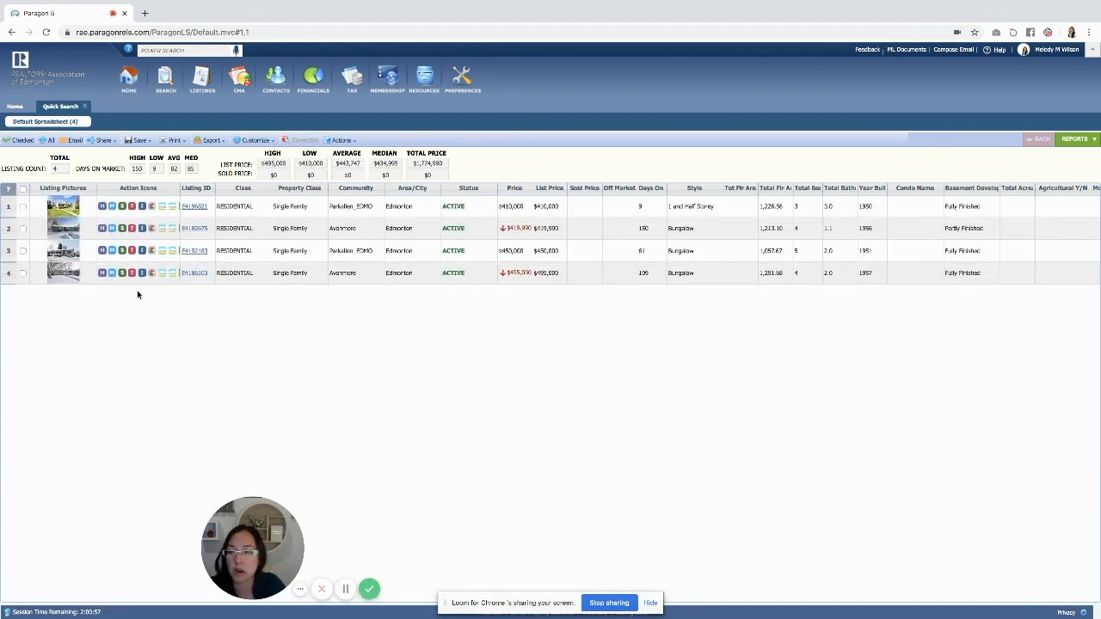
Select all four result listings and schedule showings for them through the Actions menu
click(23, 189)
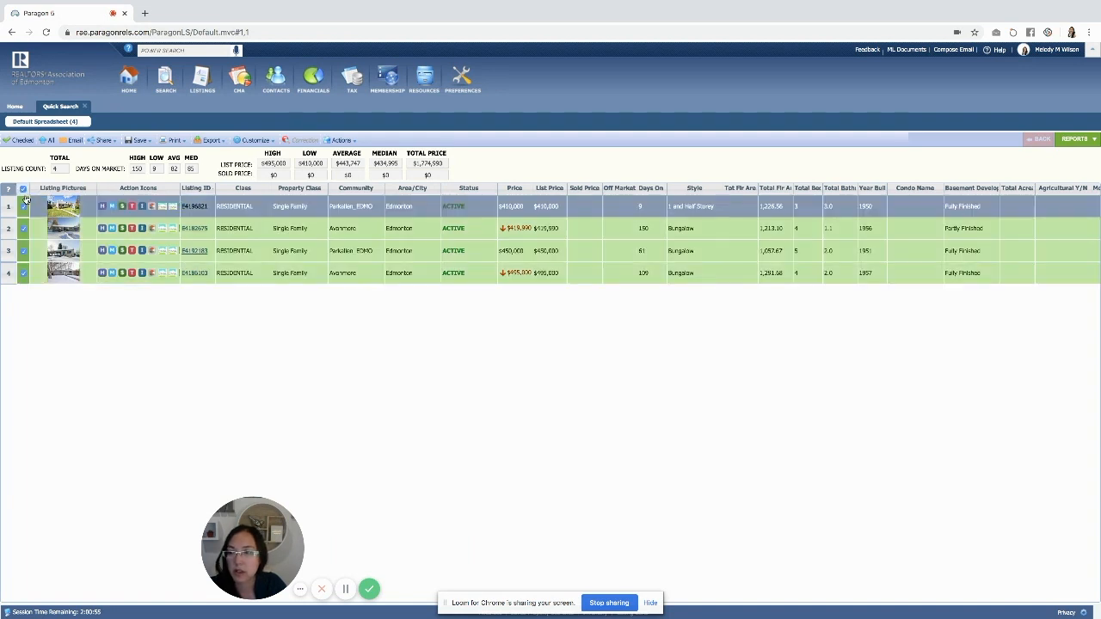
click(341, 141)
click(347, 302)
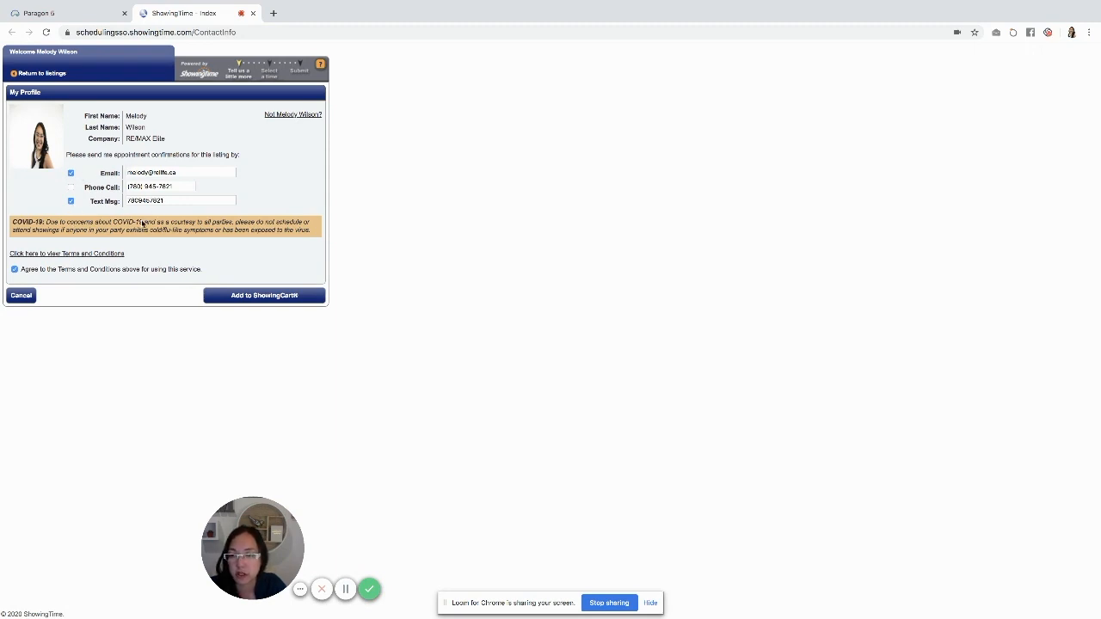
Add the listings to the ShowingCart and search the existing buyers for the client's name
click(274, 295)
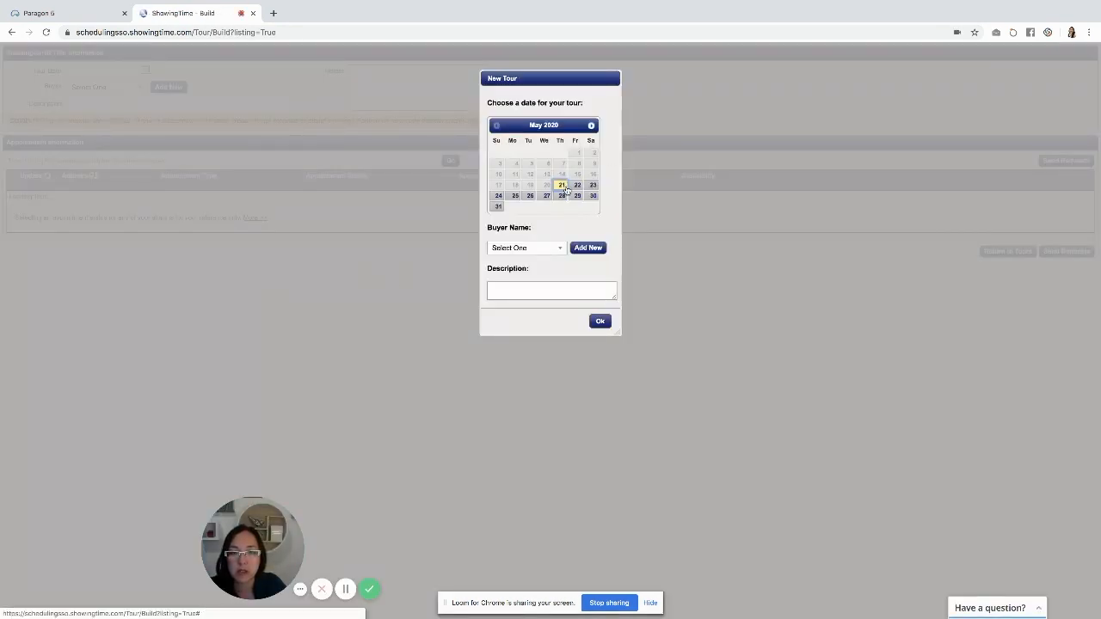
click(555, 249)
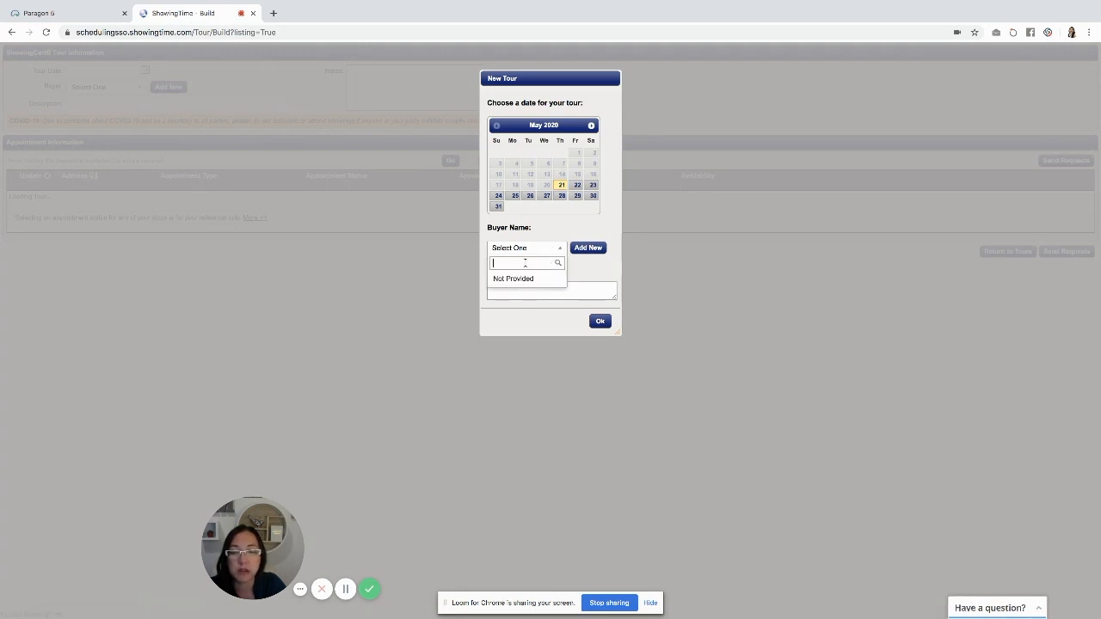
text(Joe)
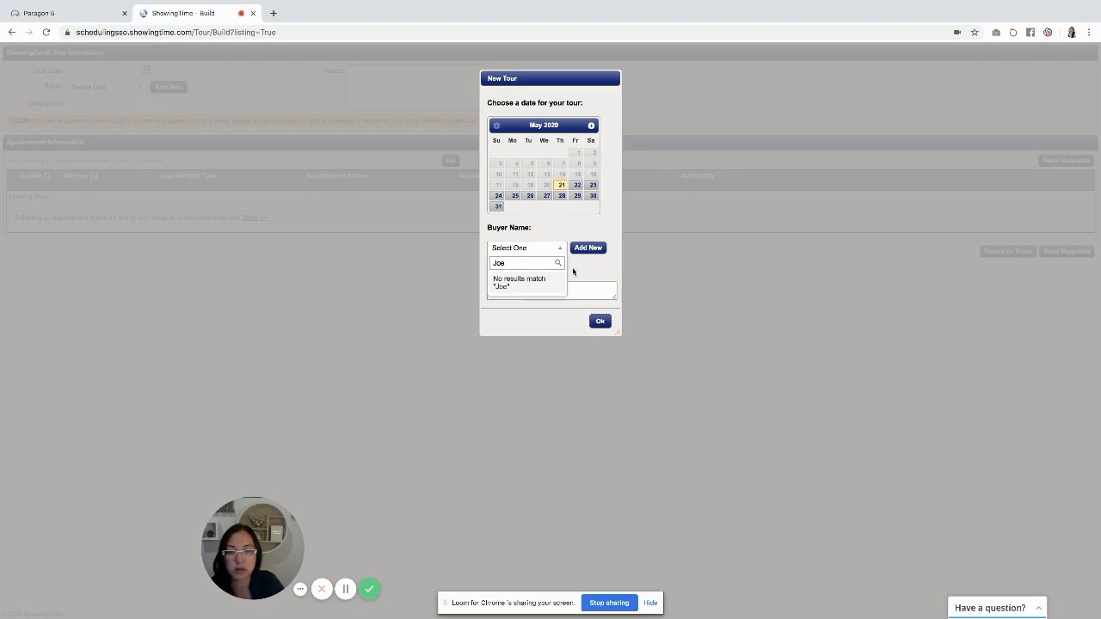
click(582, 263)
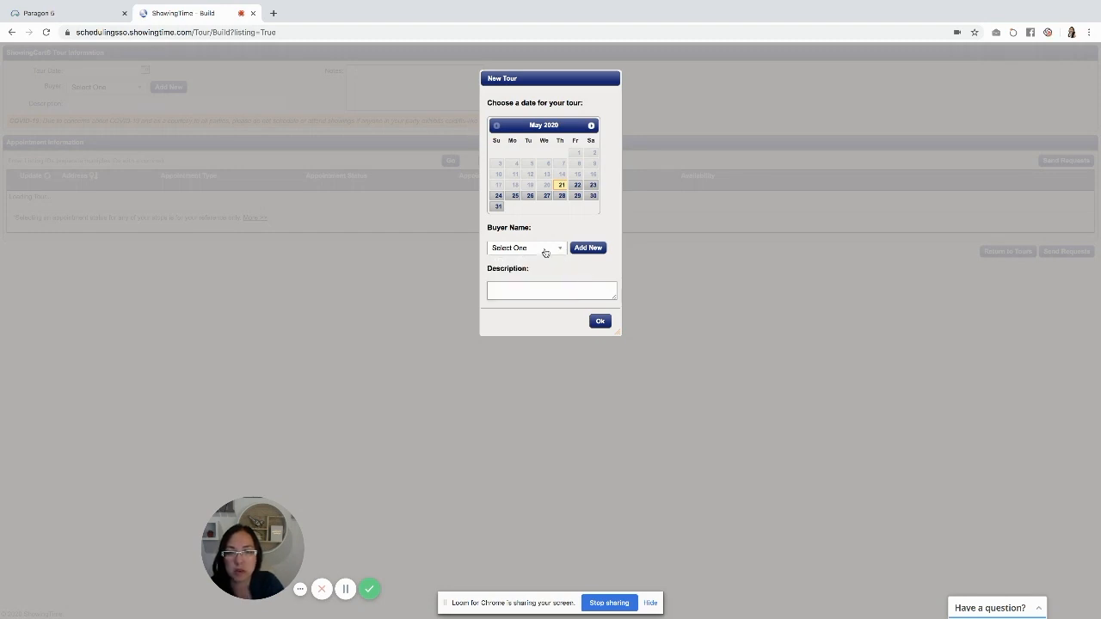
click(545, 253)
Add a new buyer with the client's first and last name
click(588, 248)
click(526, 272)
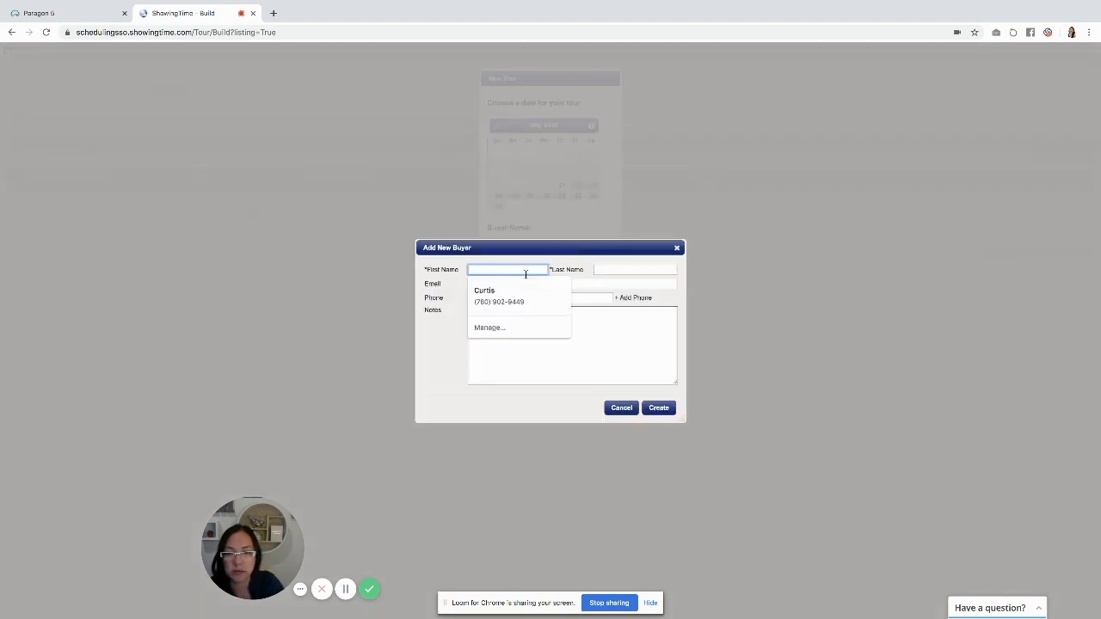
text(Joe)
key(Tab)
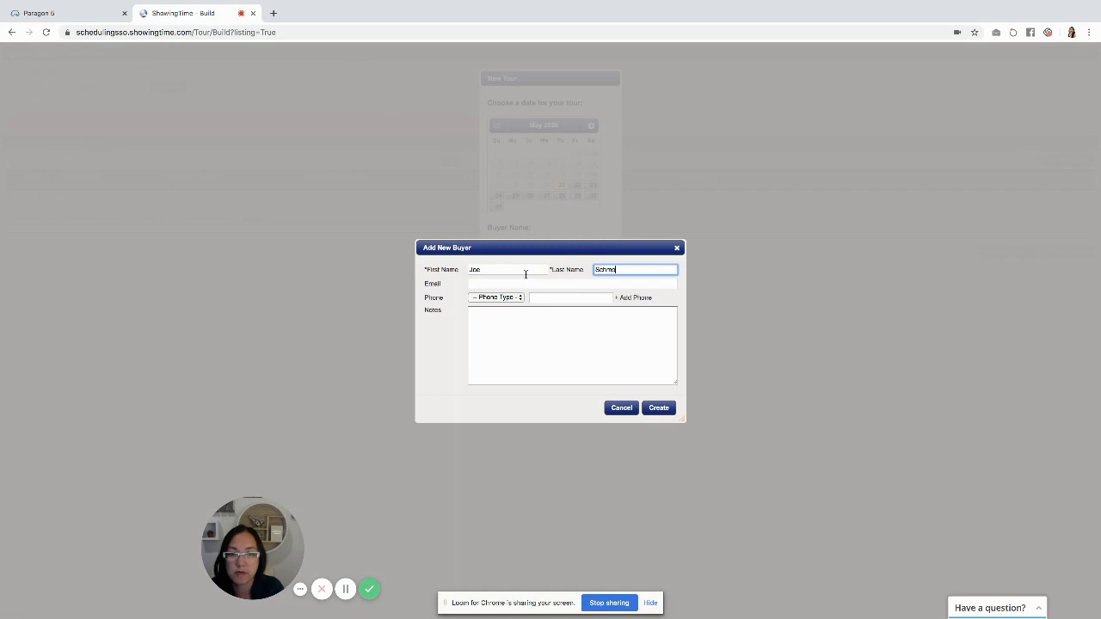
click(654, 409)
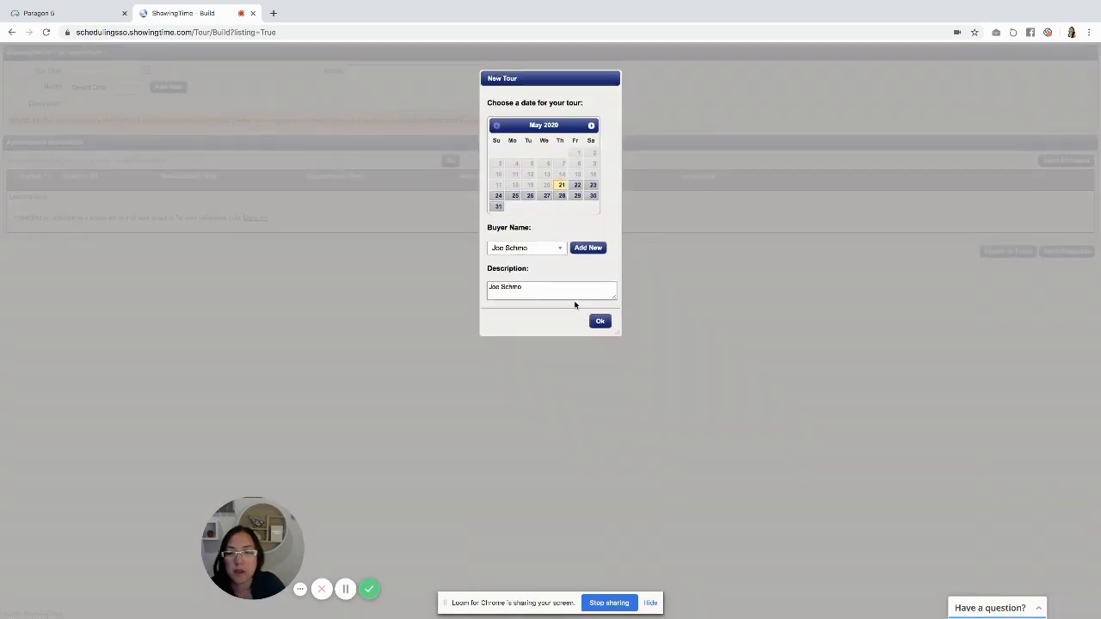
Create the new tour for 5/21/2020 with the new buyer and description
click(543, 288)
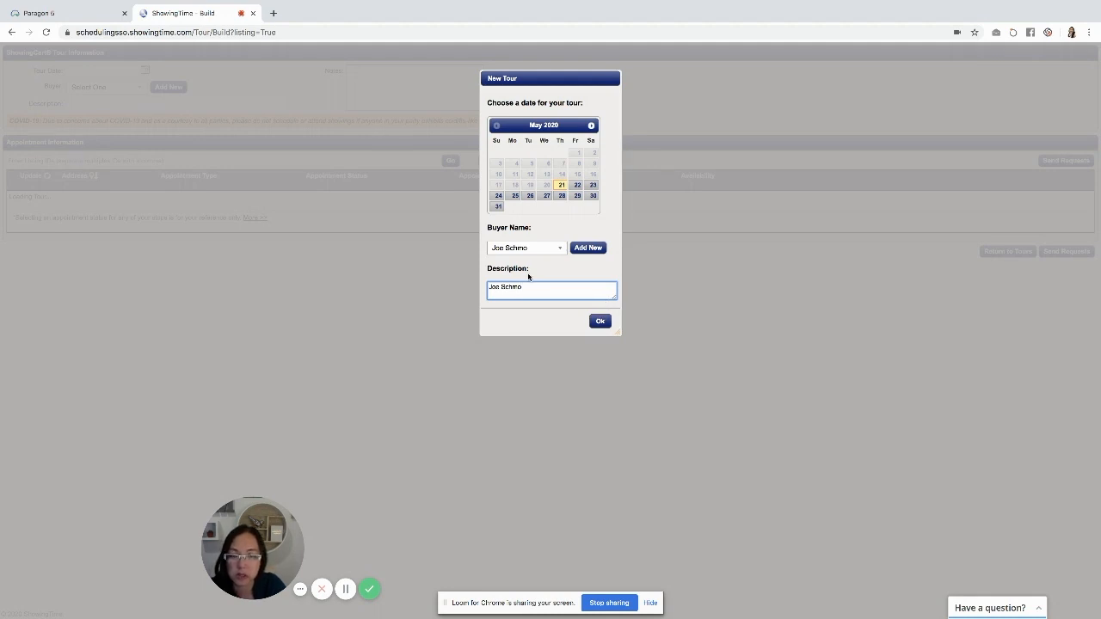
click(600, 322)
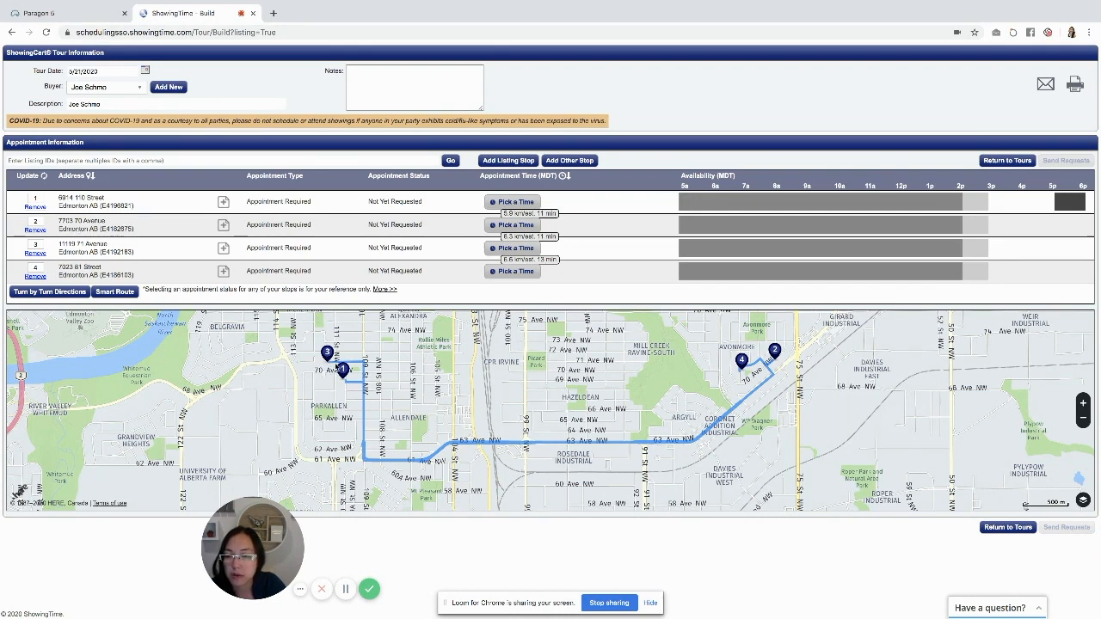
Move the third tour stop up to the second position in the stop order
click(80, 245)
drag(81, 243, 84, 221)
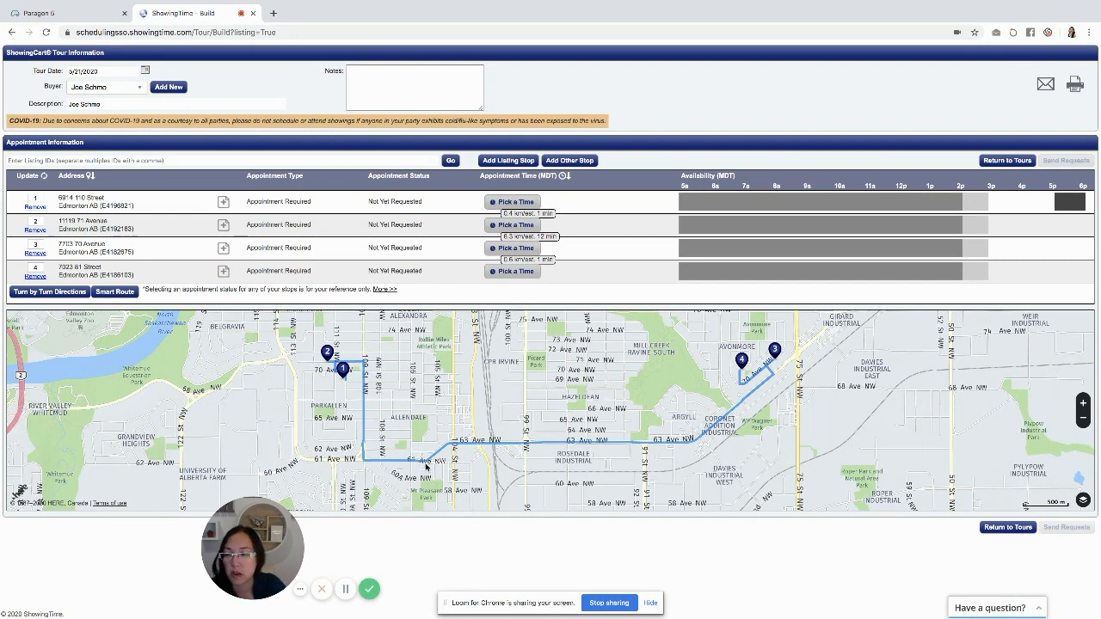
Book the first stop as a Showing starting at 2:15 PM, ending 2:45 PM, and save it
click(516, 202)
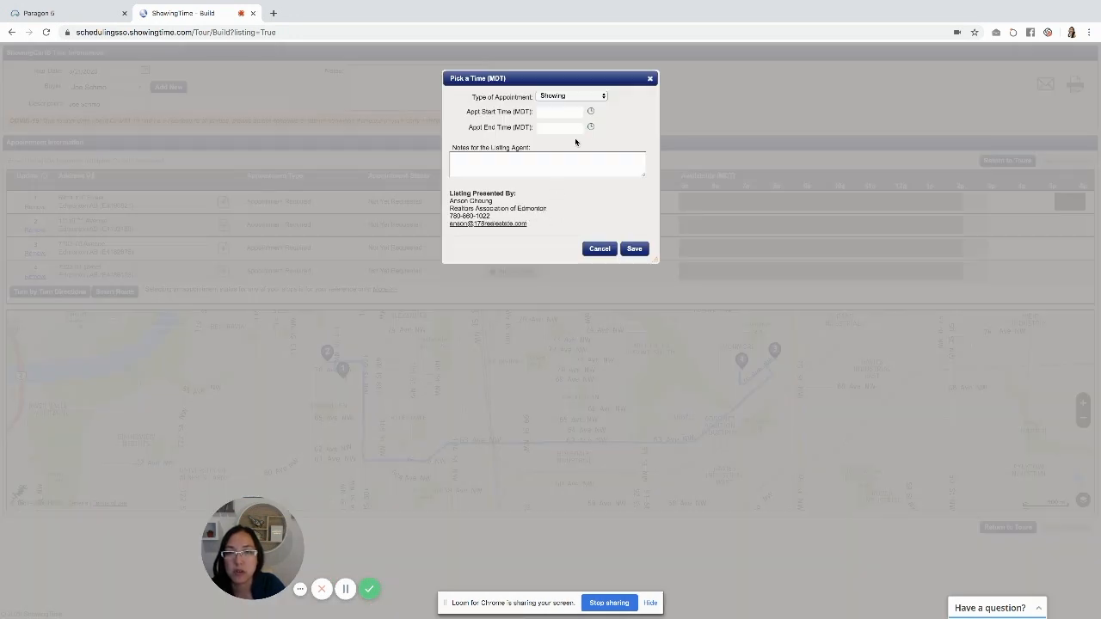
click(563, 98)
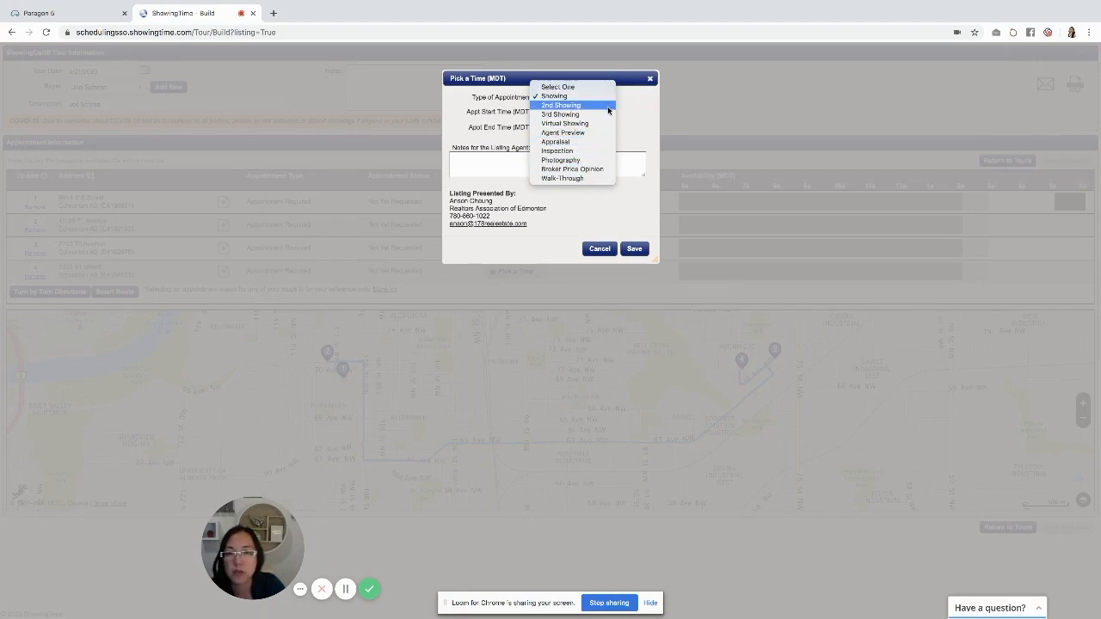
click(605, 150)
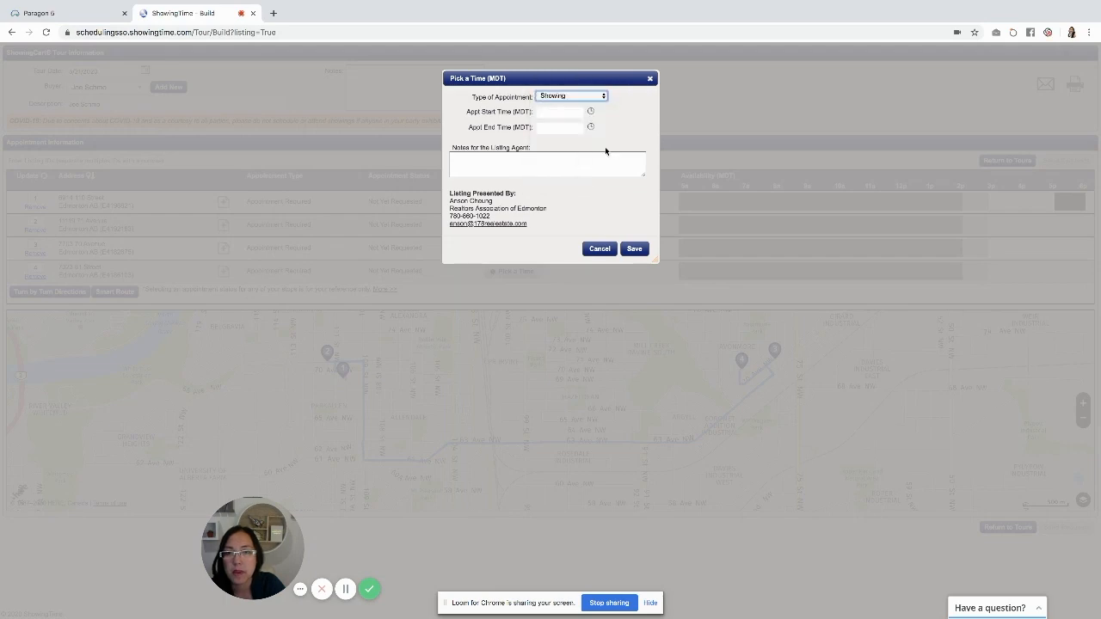
click(535, 164)
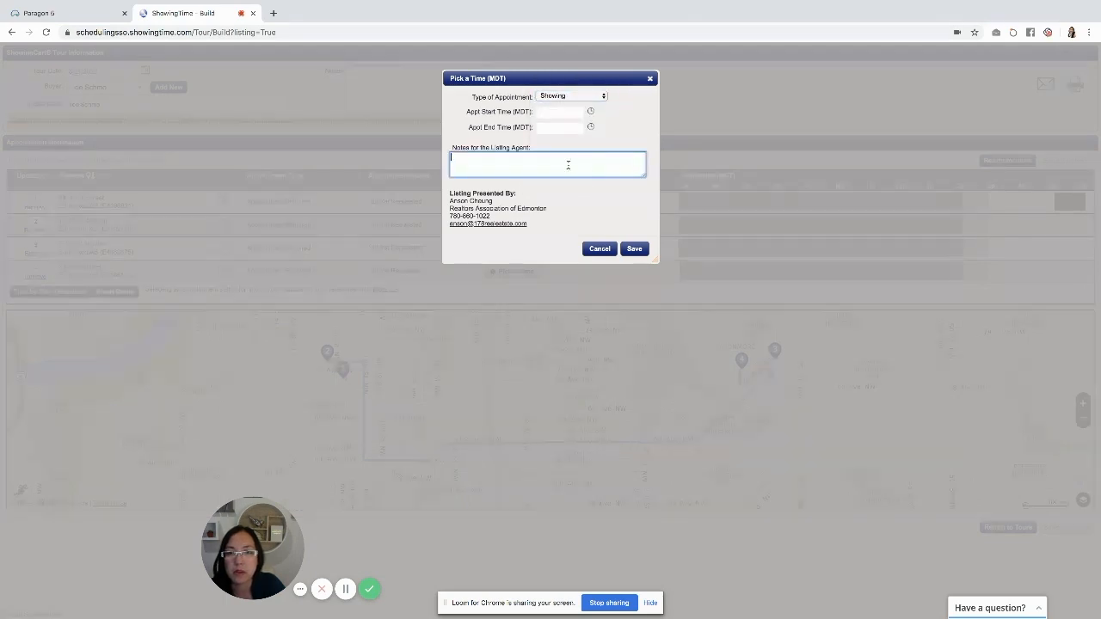
click(568, 115)
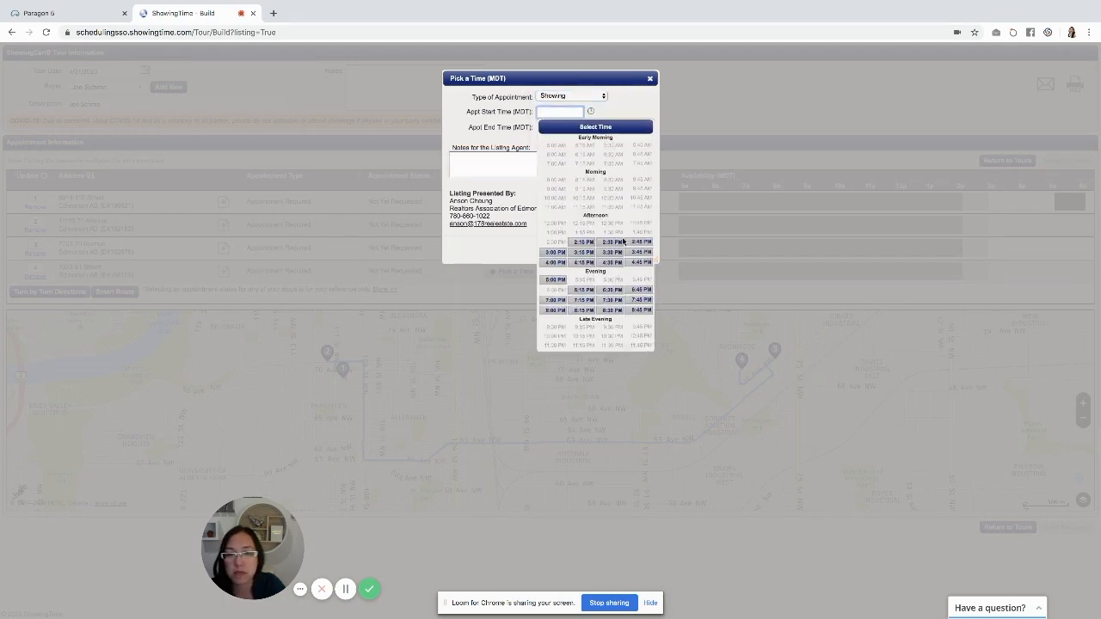
click(582, 244)
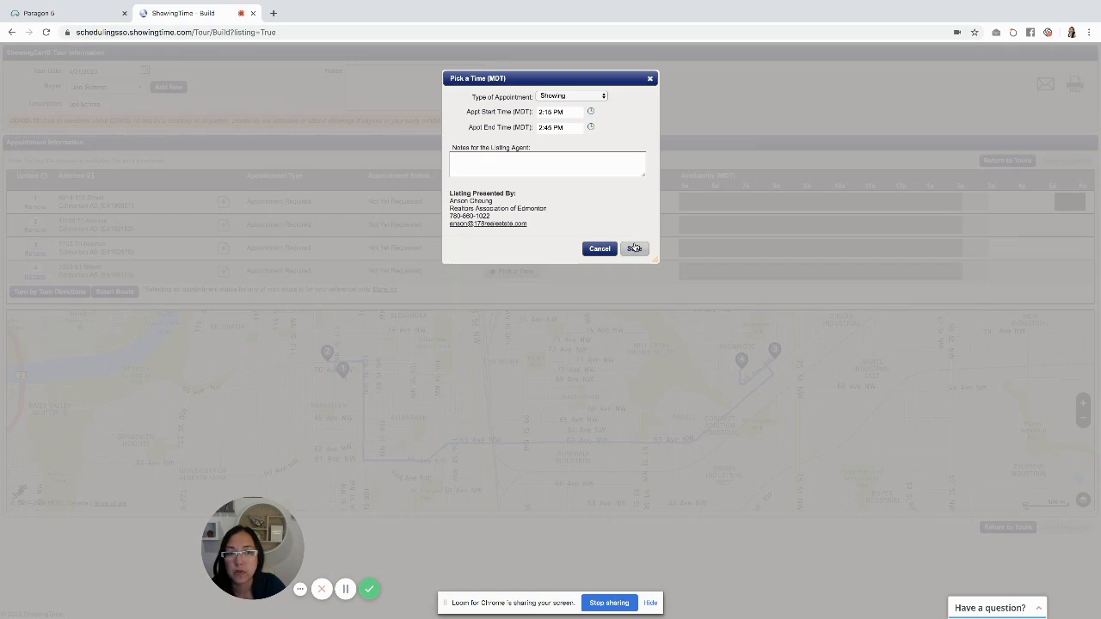
click(634, 249)
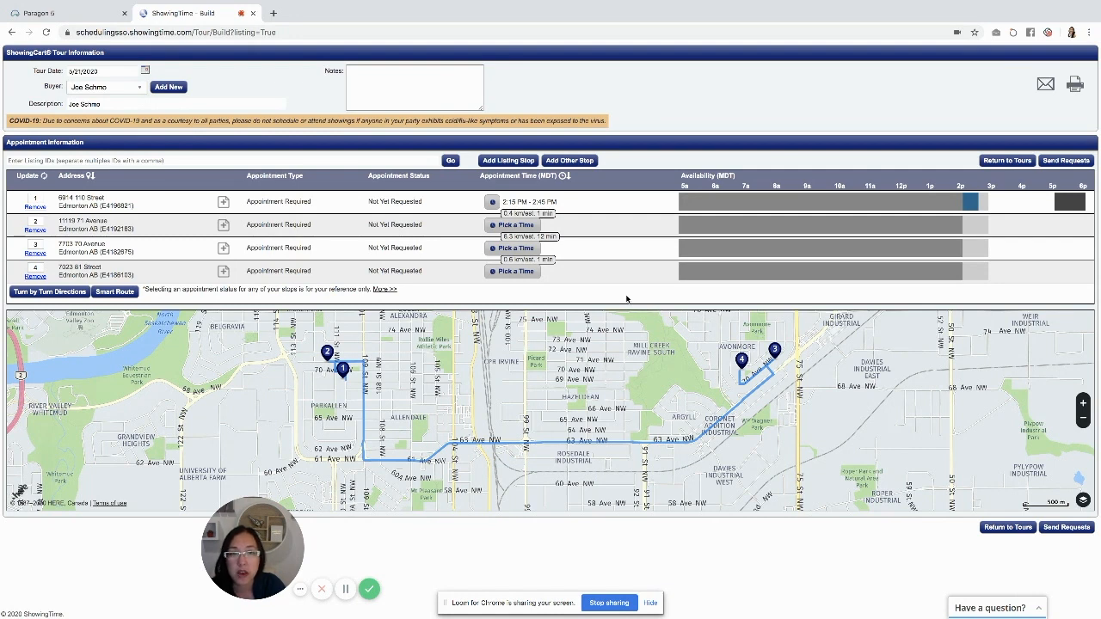
Return to the listing results and open the first listing's detail report
click(1007, 162)
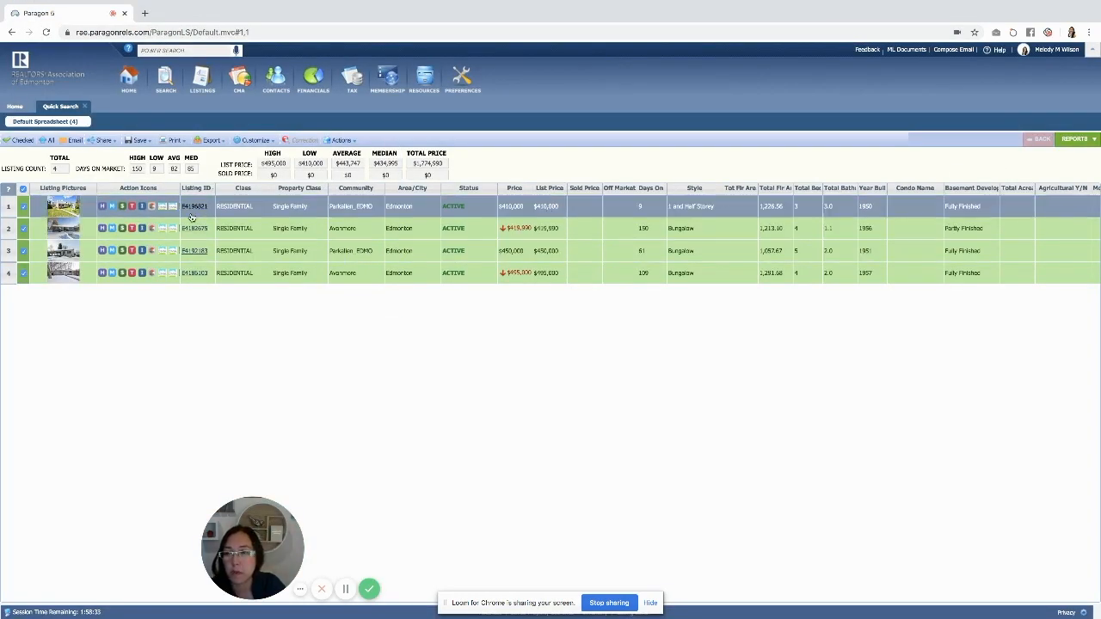
click(207, 208)
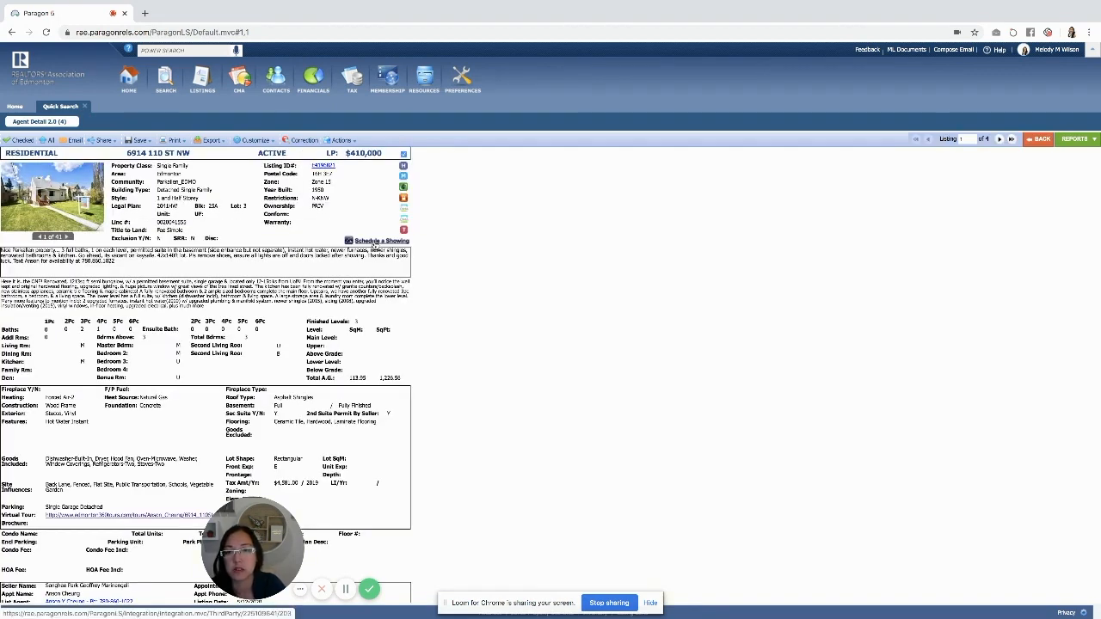
Schedule a showing for this listing by adding it to the existing tour on 5/21/2020
click(374, 241)
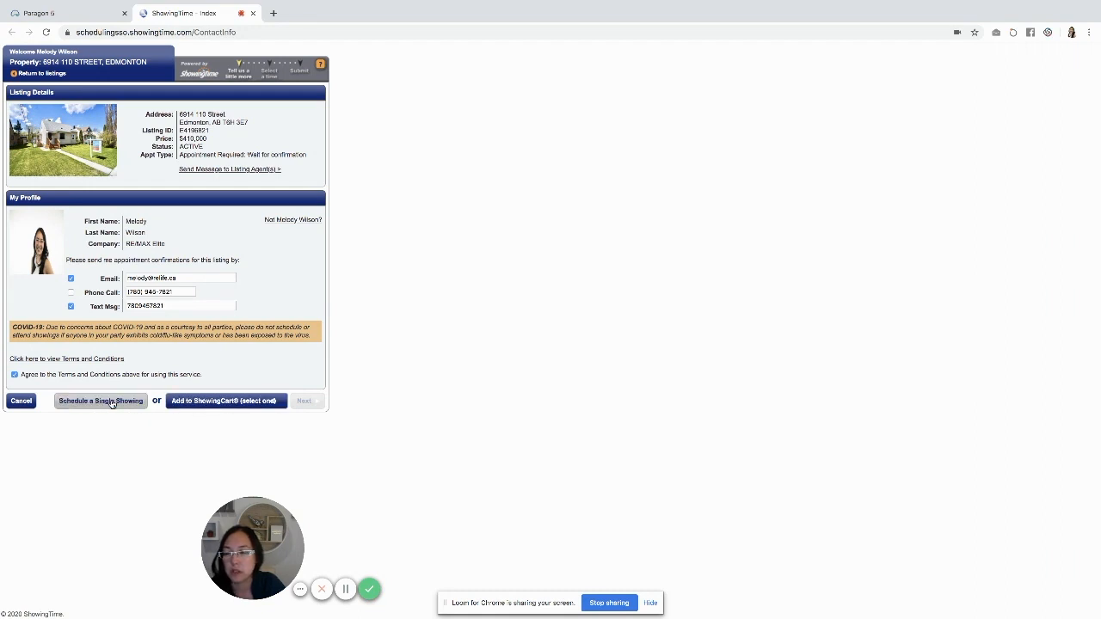
click(223, 407)
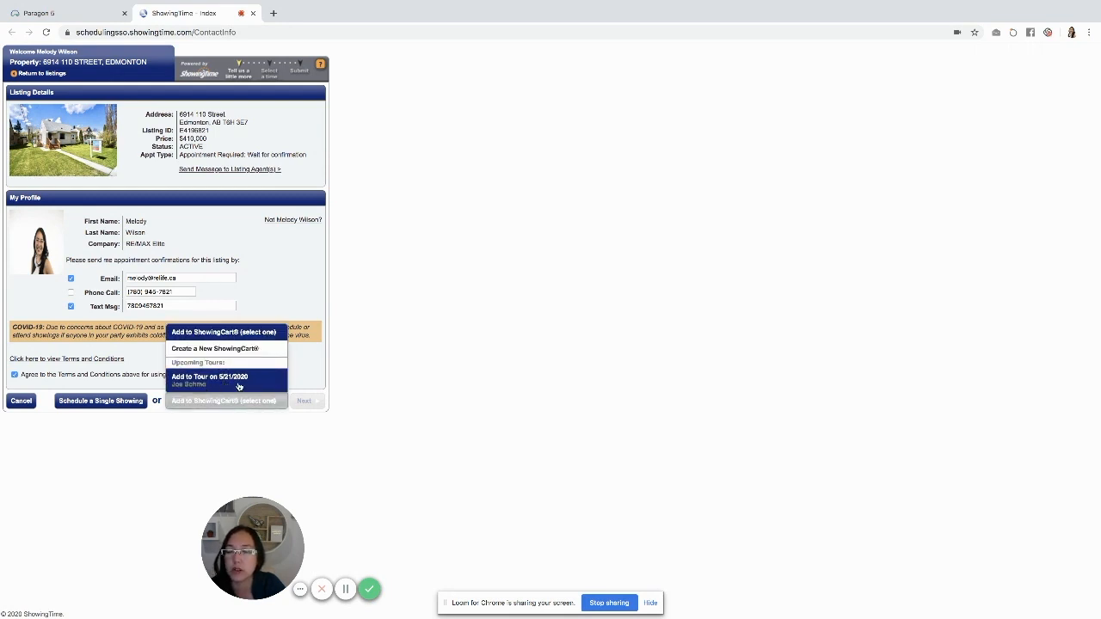
click(238, 383)
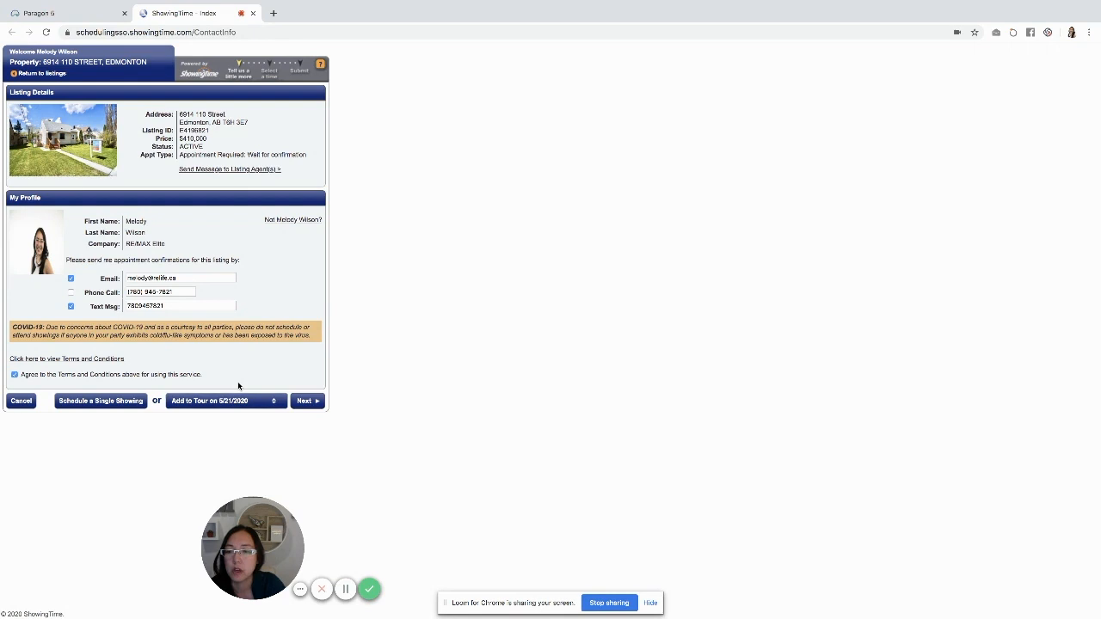
click(306, 402)
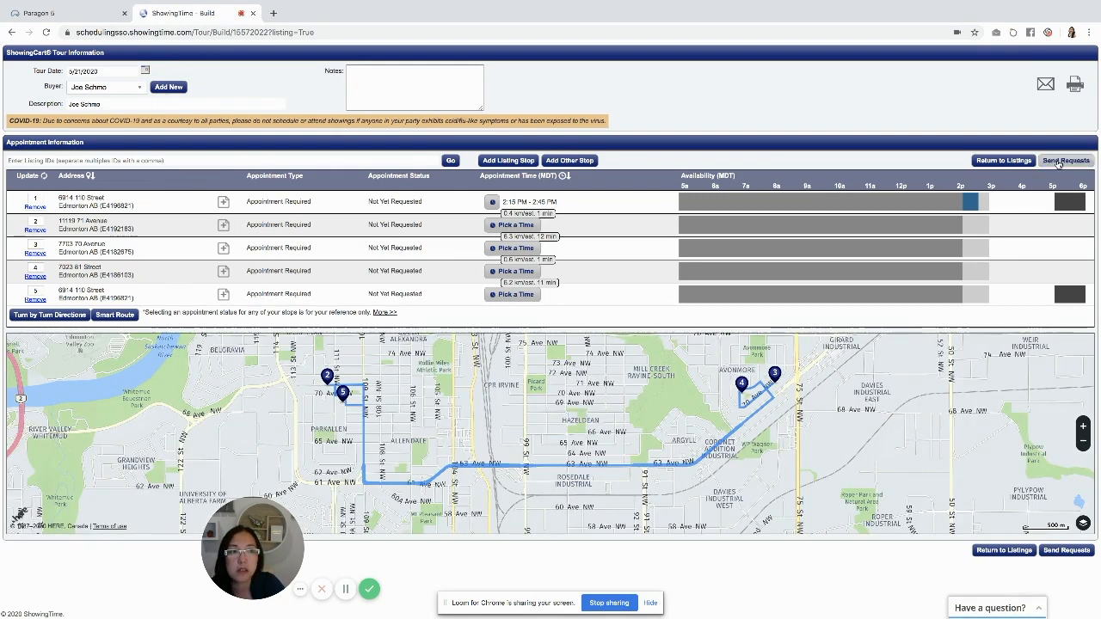
Return to the listings and advance to the second listing's detail report
click(1003, 160)
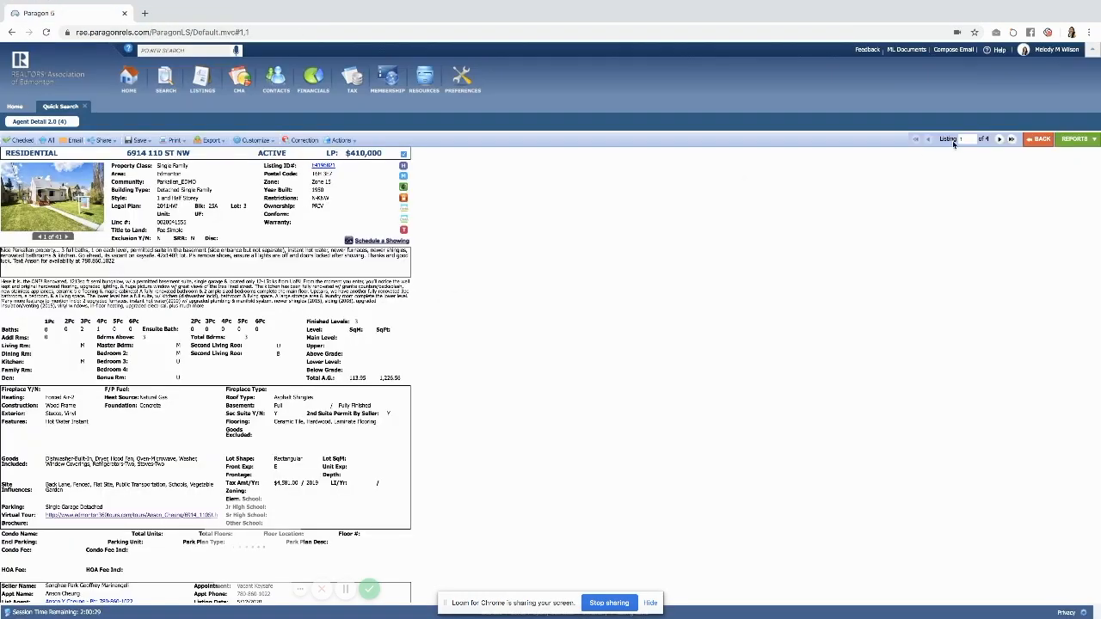
click(999, 139)
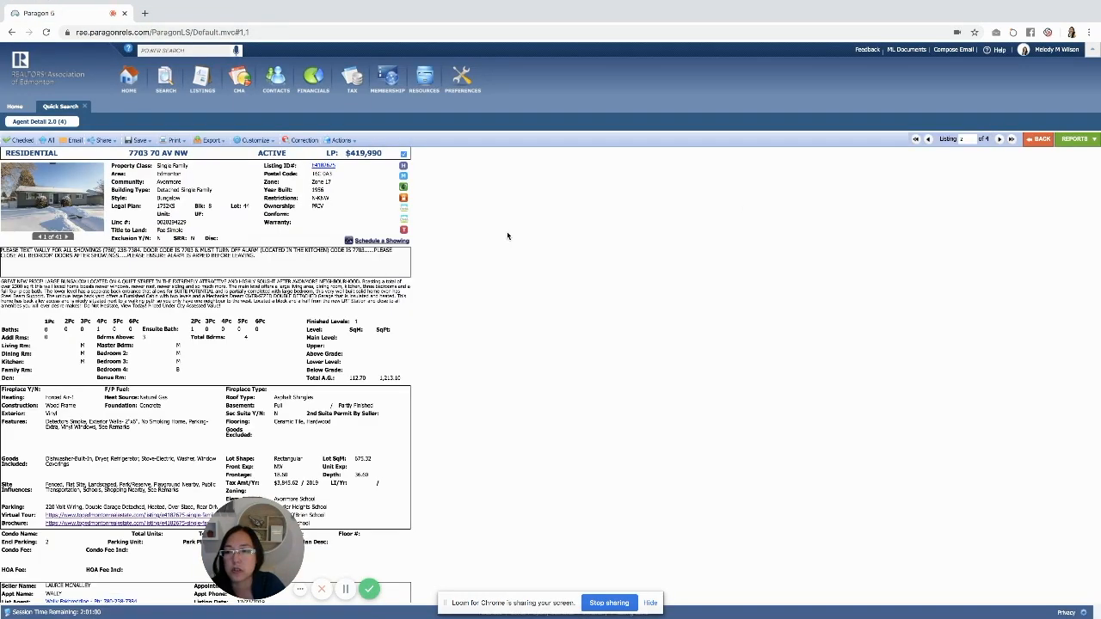